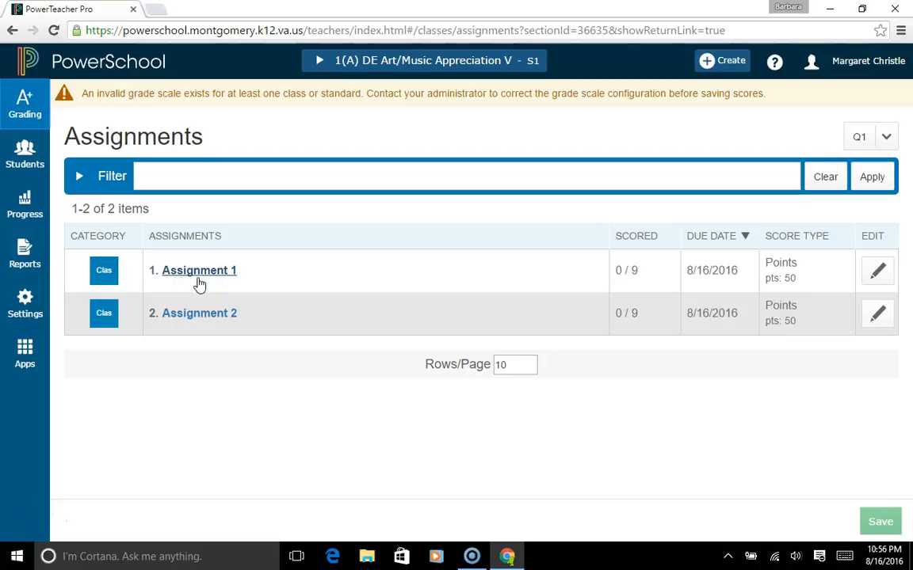
- Open the class scoresheet for Q1 to view all assignments alongside the students' course grades
{"action": "left_click", "coordinate": [201, 275]}
{"action": "left_click", "coordinate": [26, 112]}
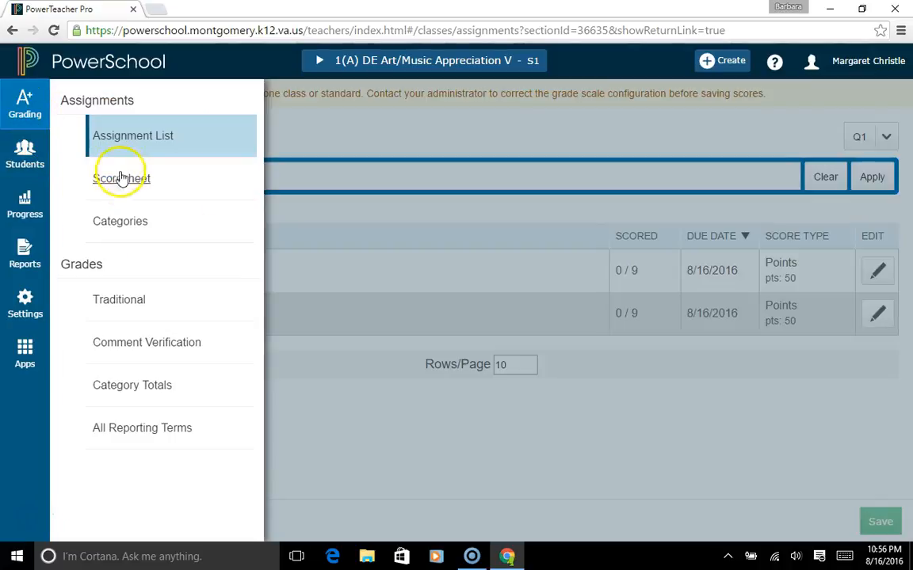
{"action": "left_click", "coordinate": [121, 185]}
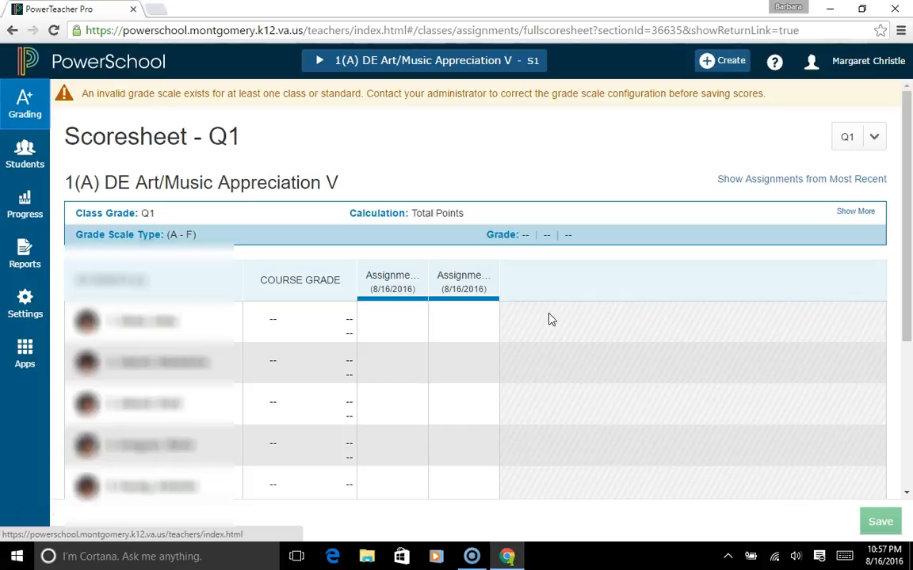
- Return to the assignment list, open Assignment 1 for scoring and look through its student list
{"action": "left_click", "coordinate": [26, 105]}
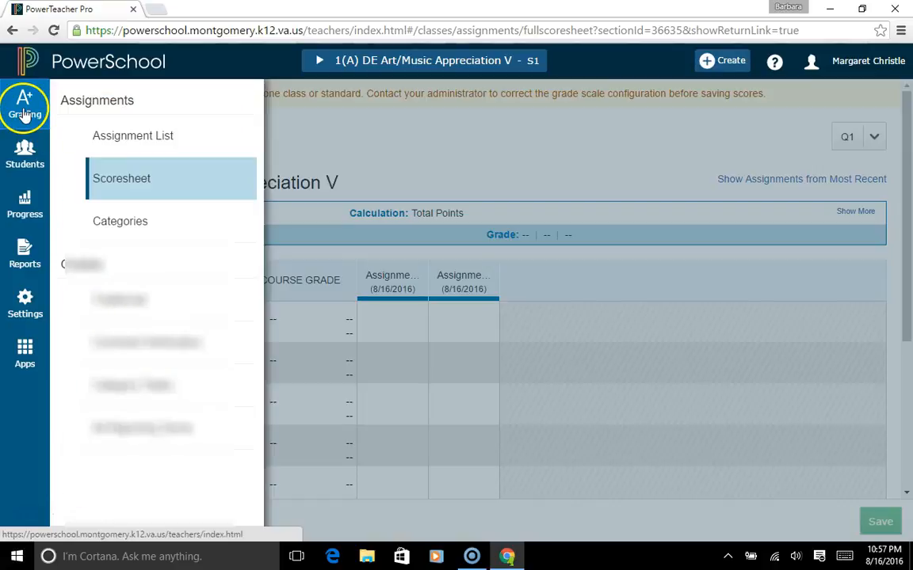
{"action": "left_click", "coordinate": [151, 138]}
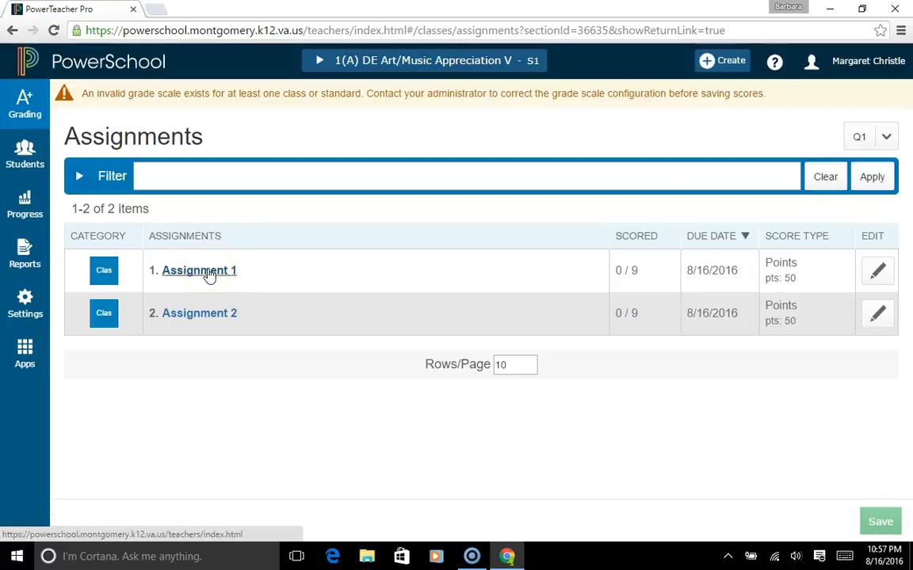
{"action": "left_click", "coordinate": [208, 272]}
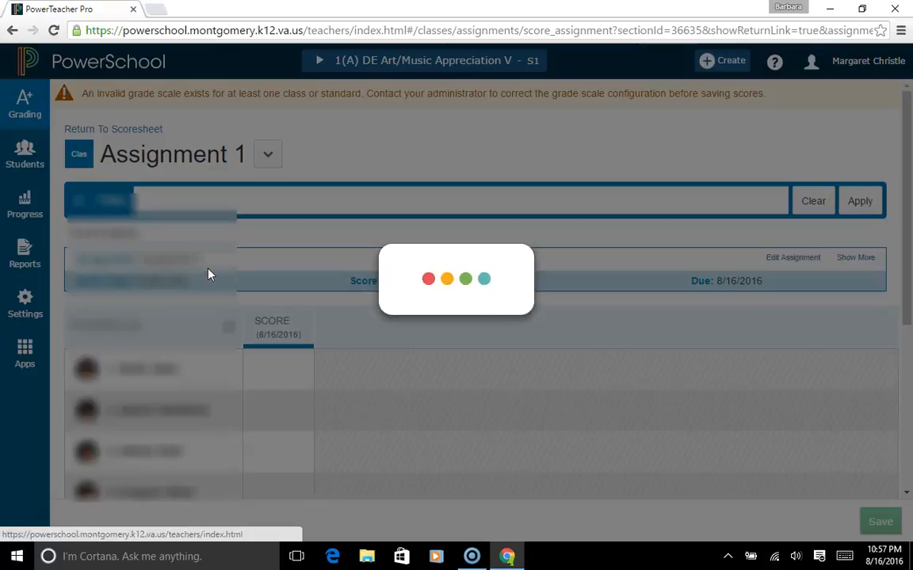
{"action": "scroll", "coordinate": [356, 316], "scroll_direction": "down", "scroll_amount": 1}
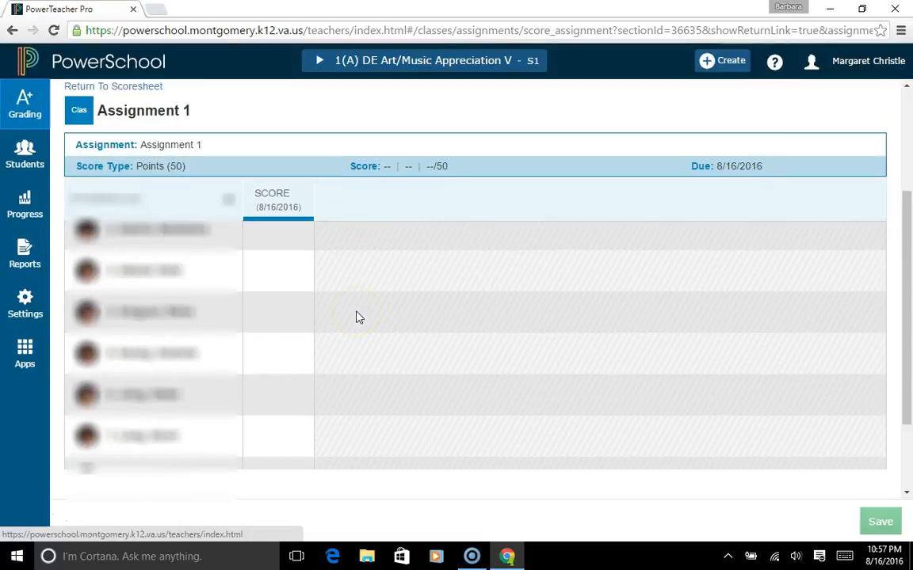
{"action": "scroll", "coordinate": [357, 317], "scroll_direction": "down", "scroll_amount": 1}
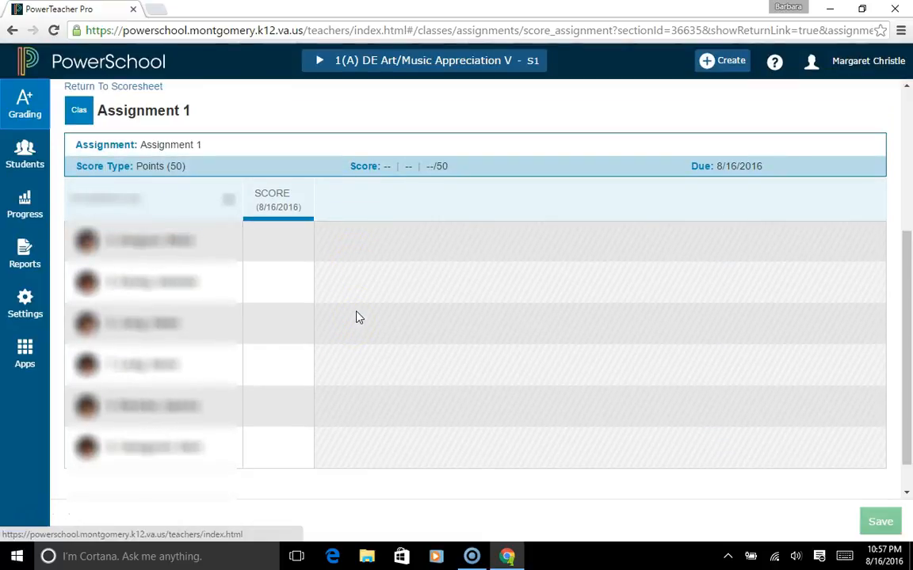
{"action": "scroll", "coordinate": [355, 312], "scroll_direction": "up", "scroll_amount": 3}
- Enter Assignment 1 scores of 50, 45 and 45 for the first three students
{"action": "left_click", "coordinate": [279, 377]}
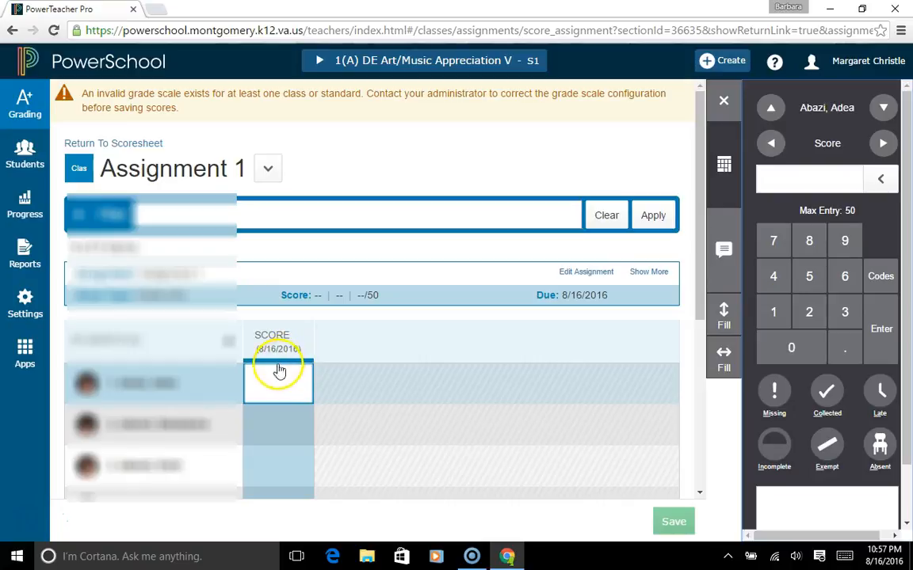
{"action": "type", "text": "50"}
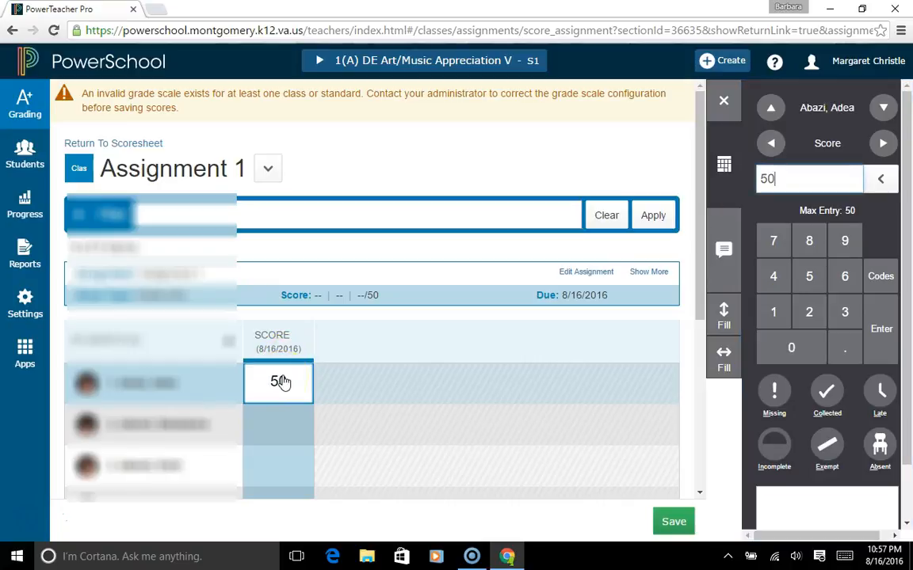
{"action": "key", "text": "Return"}
{"action": "type", "text": "45"}
{"action": "key", "text": "Return"}
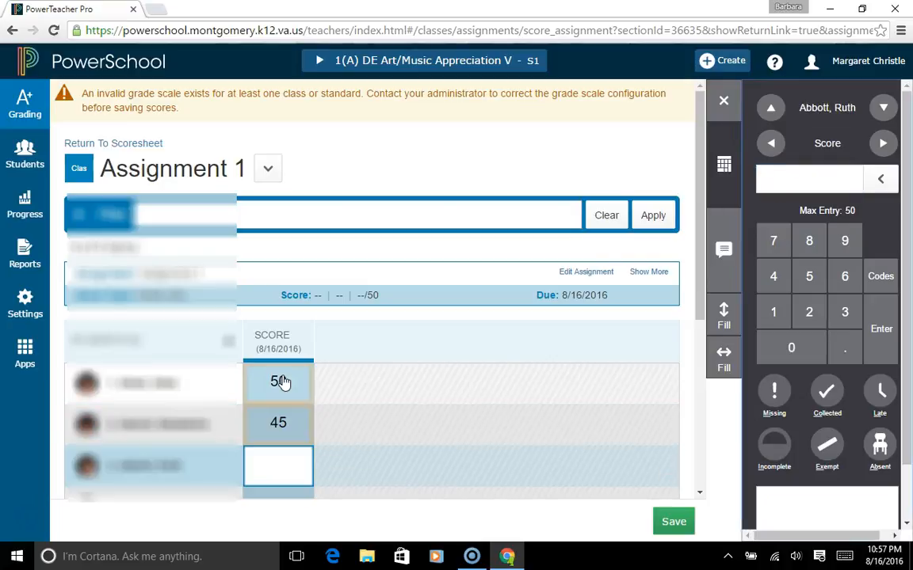
{"action": "type", "text": "45"}
{"action": "key", "text": "Return"}
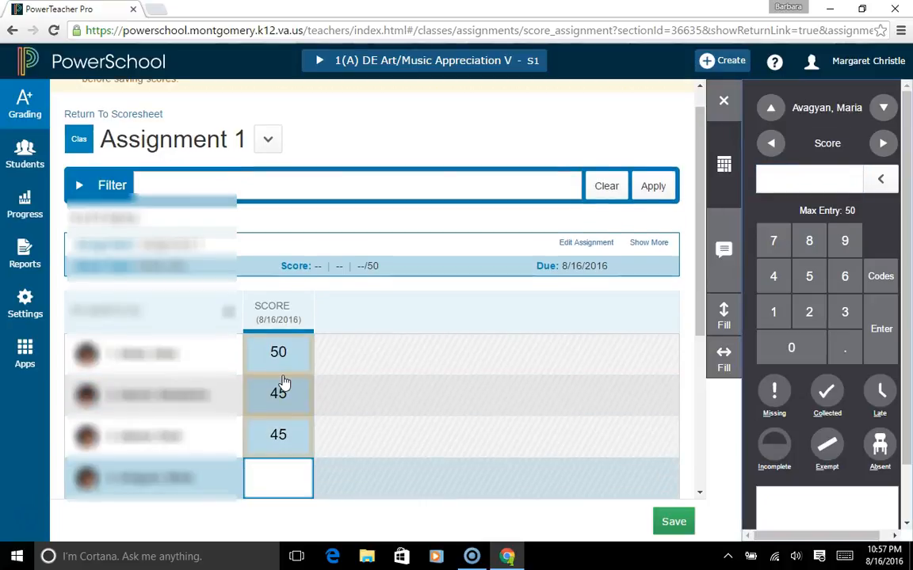
- Clear the second and third students' scores, and fill the blank value through the Assignment 1 score column
{"action": "left_click", "coordinate": [279, 354]}
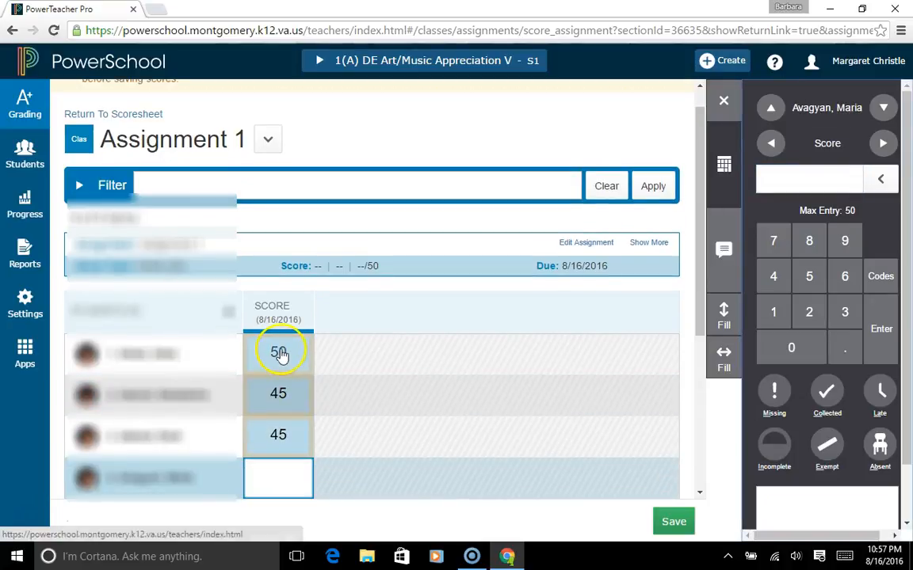
{"action": "left_click", "coordinate": [268, 433]}
{"action": "key", "text": "BackSpace"}
{"action": "left_click", "coordinate": [279, 392]}
{"action": "key", "text": "BackSpace"}
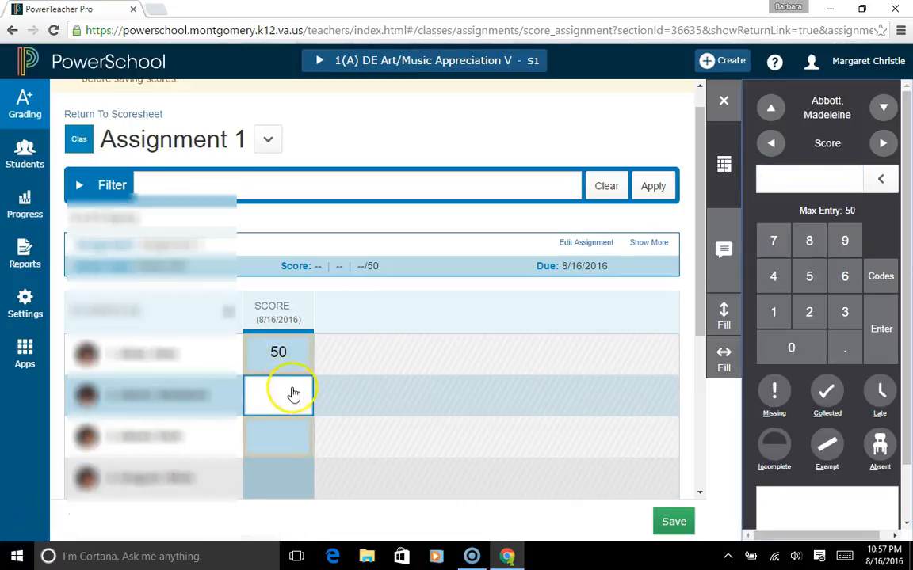
{"action": "left_click", "coordinate": [729, 313]}
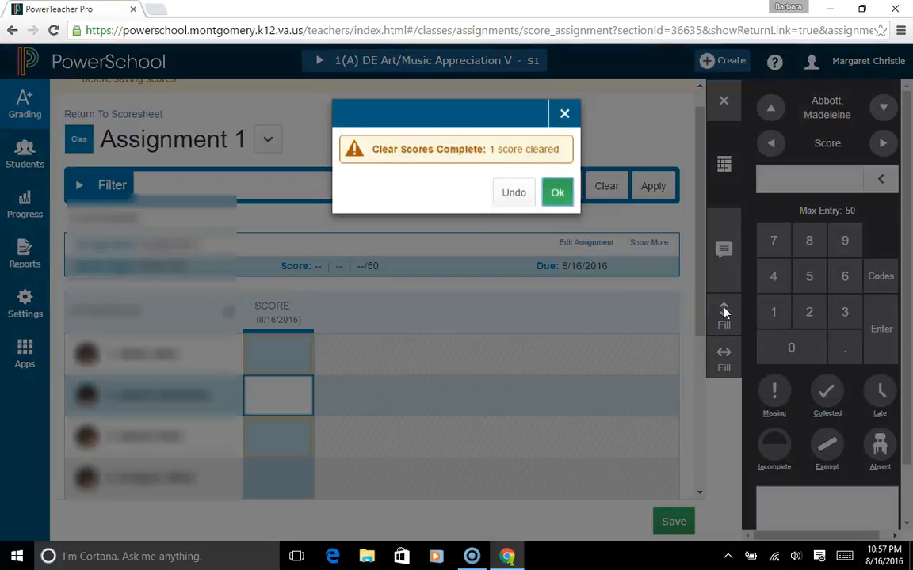
{"action": "left_click", "coordinate": [558, 198]}
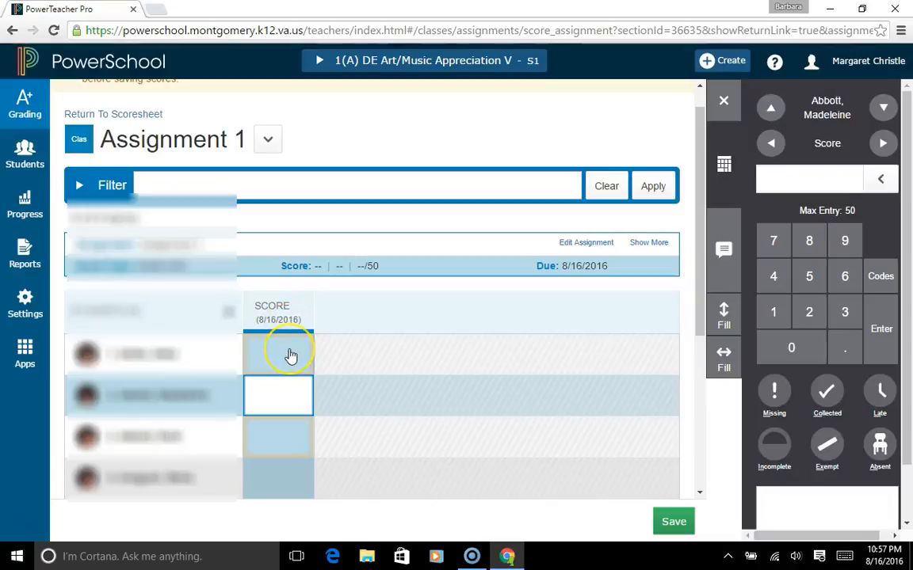
- Enter a score of 50 for the first student and fill it down to all students in Assignment 1
{"action": "left_click", "coordinate": [290, 354]}
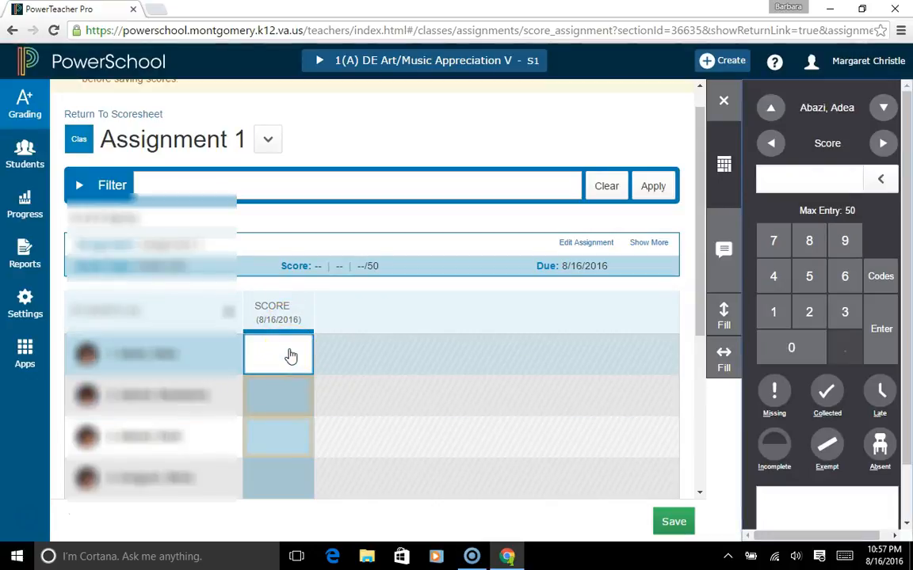
{"action": "type", "text": "50"}
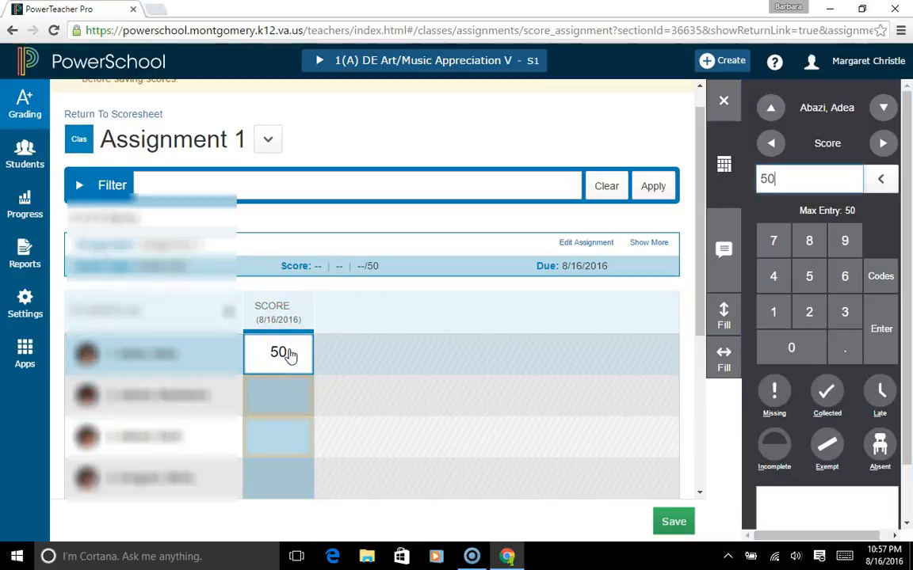
{"action": "left_click", "coordinate": [723, 315]}
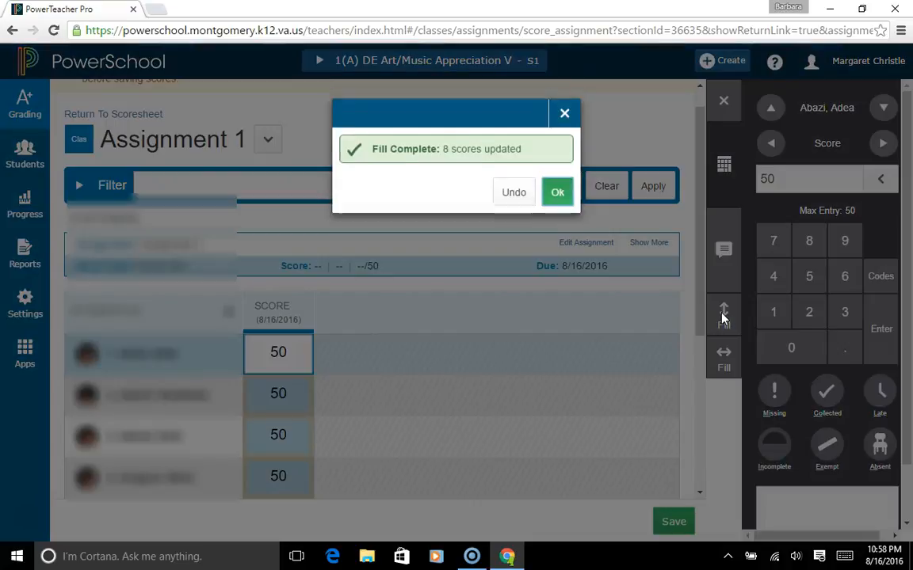
{"action": "left_click", "coordinate": [557, 195]}
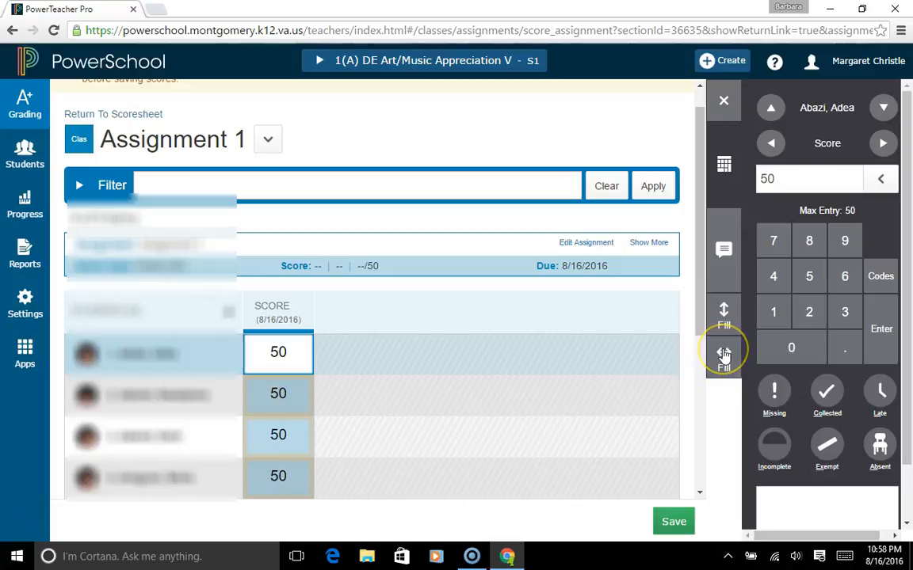
- Replace the first student's Assignment 1 score with 0
{"action": "type", "text": "0"}
{"action": "left_click", "coordinate": [301, 361]}
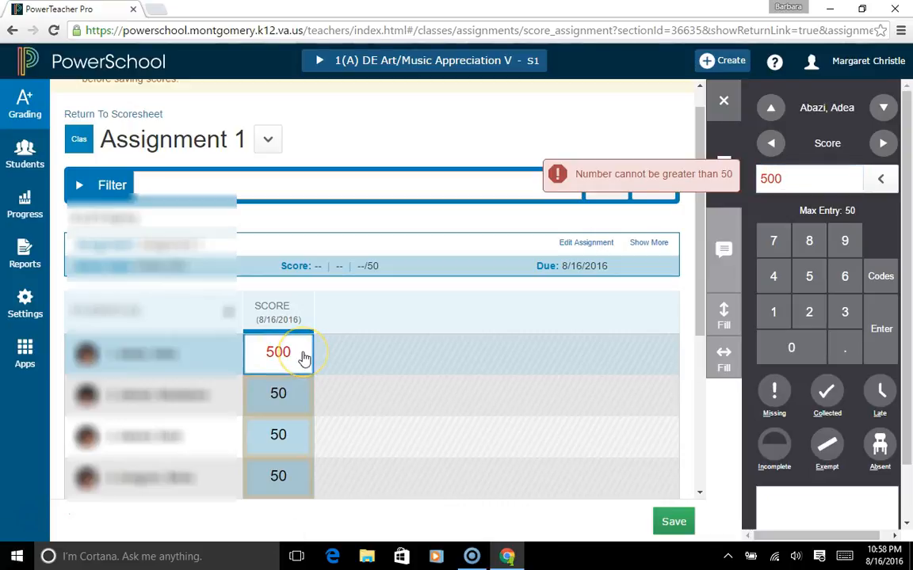
{"action": "key", "text": "BackSpace"}
{"action": "key", "text": "BackSpace"}
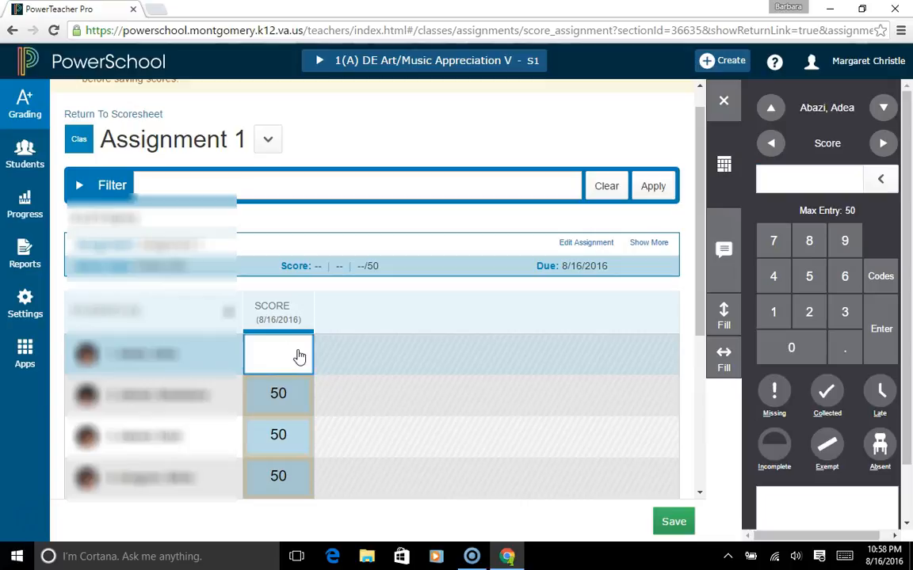
{"action": "type", "text": "0"}
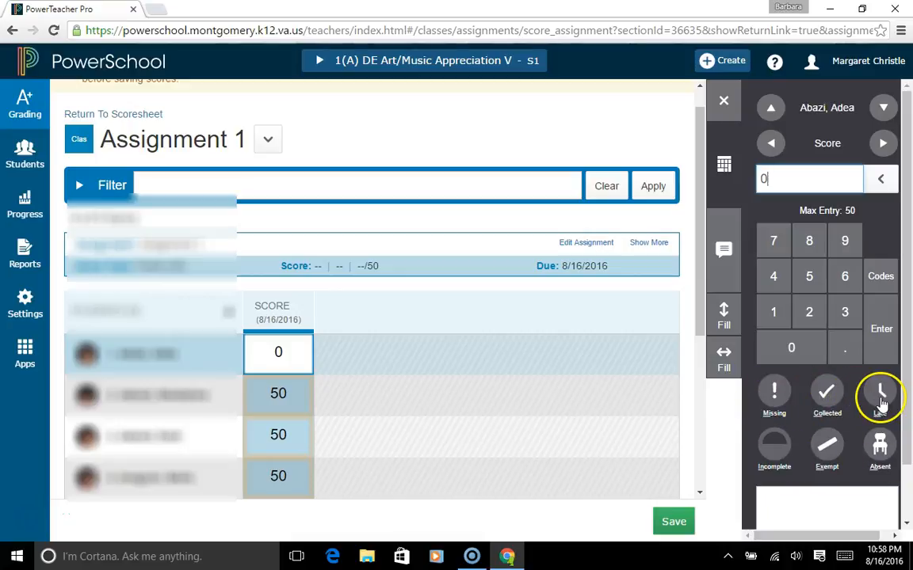
- Try the Missing, Late and Absent flags on the first student's score, removing each one again
{"action": "left_click", "coordinate": [773, 390]}
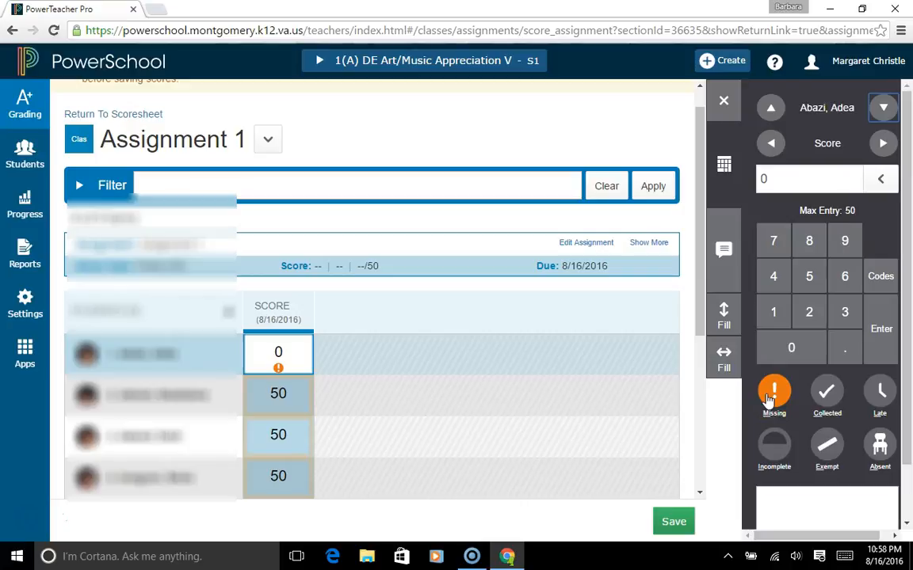
{"action": "left_click", "coordinate": [879, 390]}
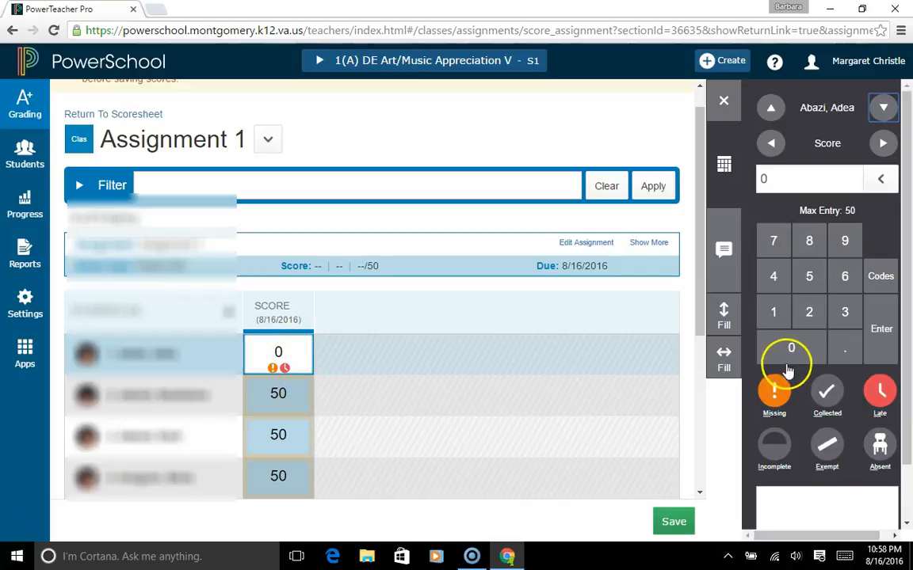
{"action": "left_click", "coordinate": [880, 392]}
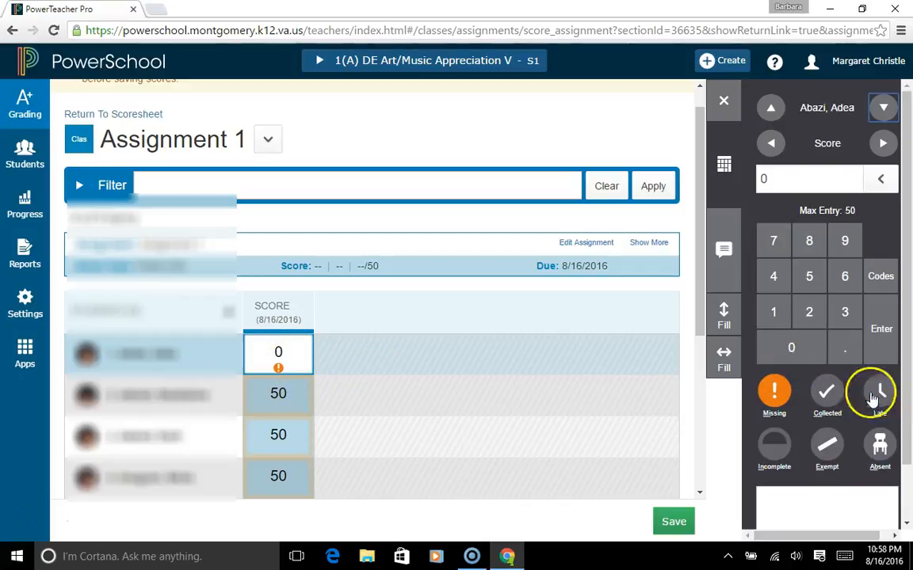
{"action": "left_click", "coordinate": [781, 389]}
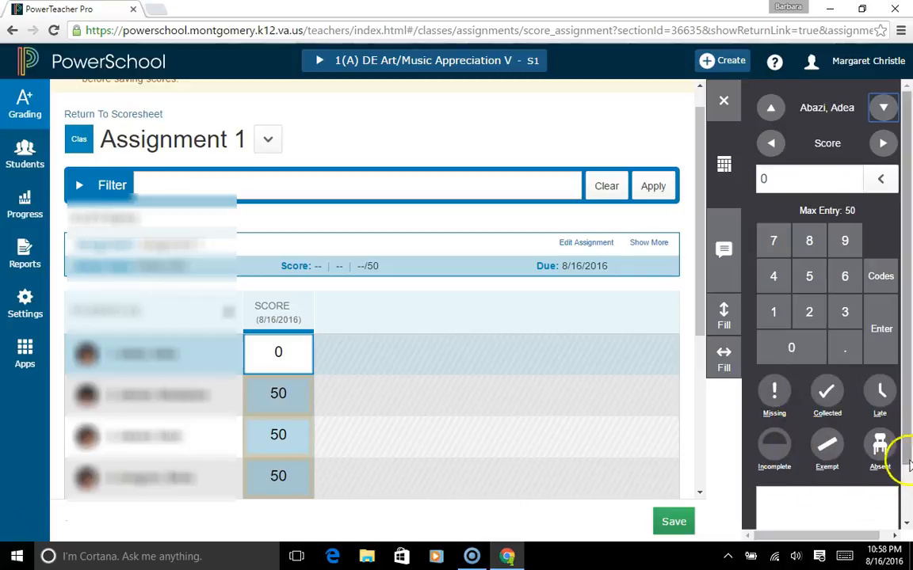
{"action": "left_click", "coordinate": [882, 448]}
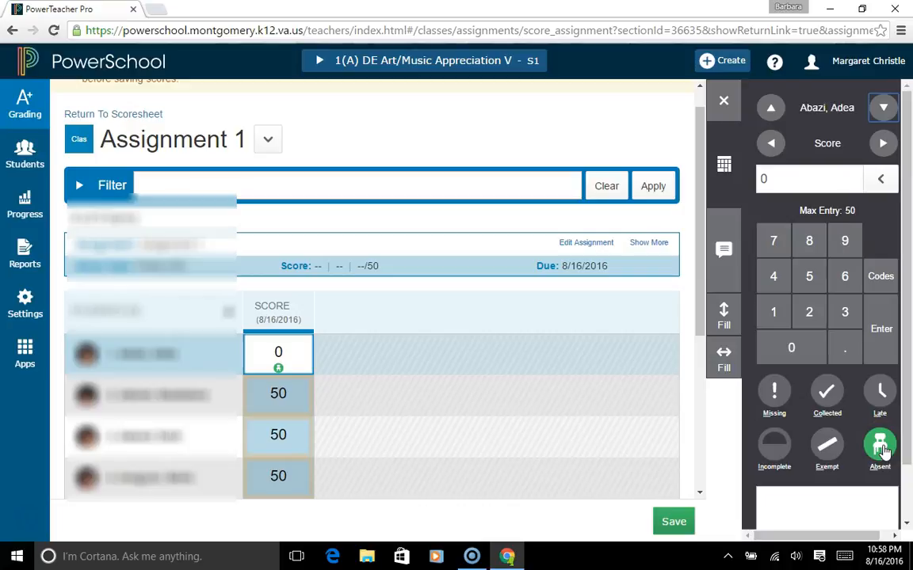
{"action": "left_click", "coordinate": [882, 448]}
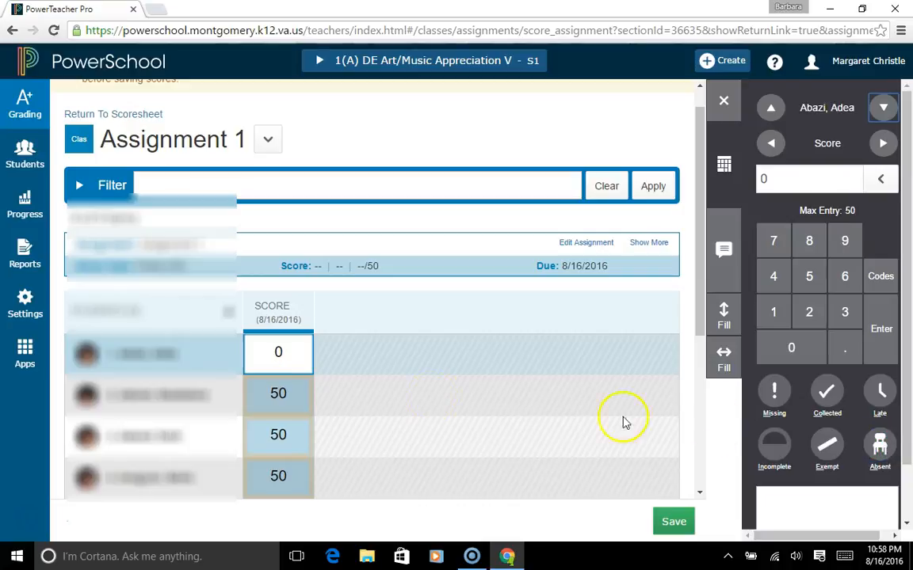
- Clear the first student's Assignment 1 score and mark the student as Exempt
{"action": "left_click", "coordinate": [297, 361]}
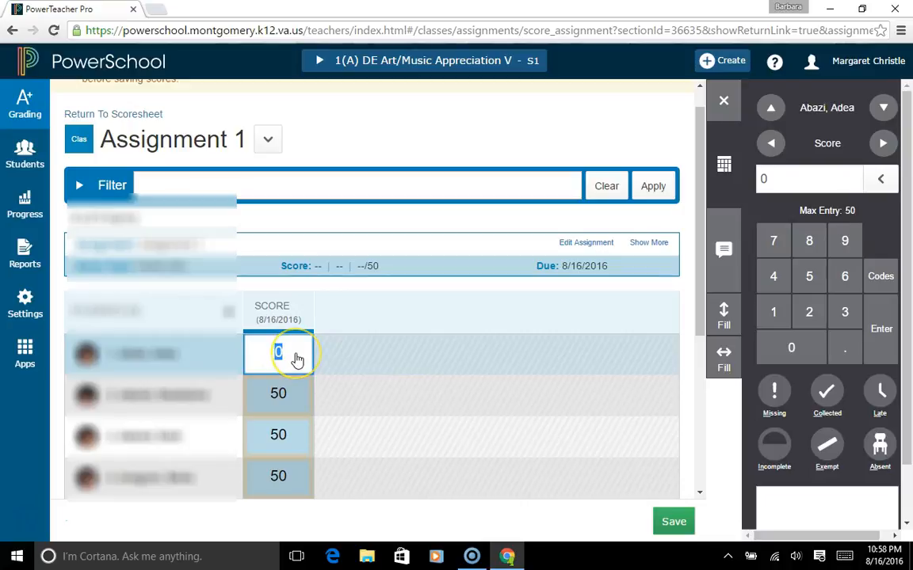
{"action": "key", "text": "BackSpace"}
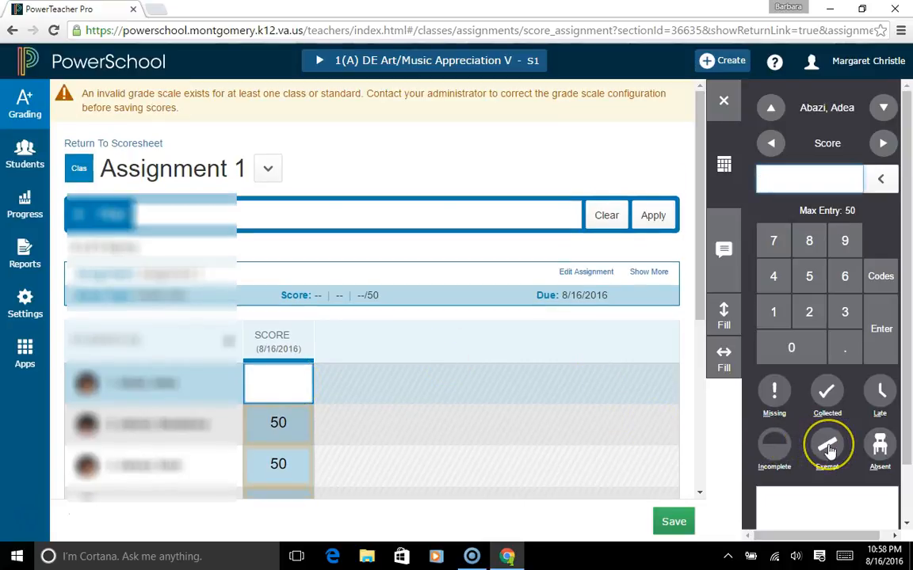
{"action": "left_click", "coordinate": [828, 448]}
- Add the comment "in class assignment" to the first student's exempt score and save the scores
{"action": "left_click", "coordinate": [306, 378]}
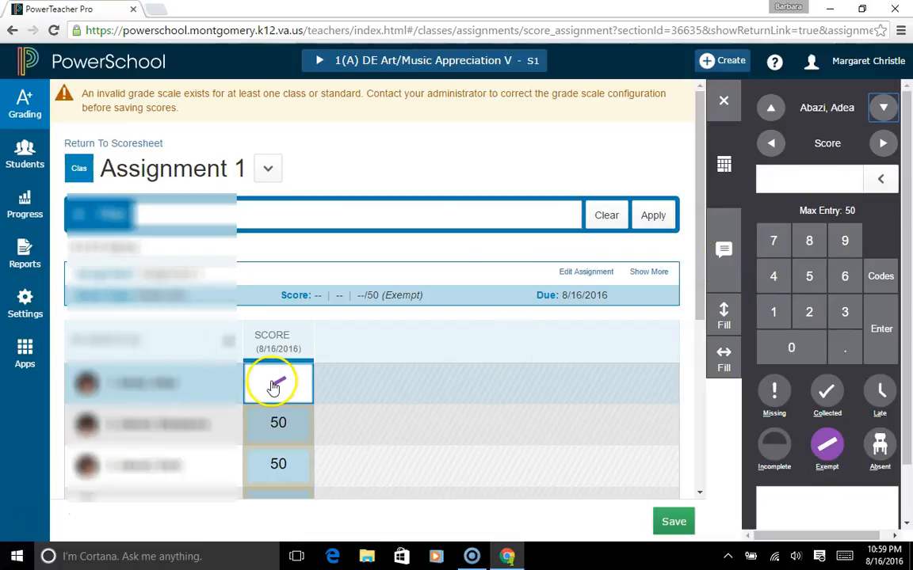
{"action": "left_click", "coordinate": [797, 500]}
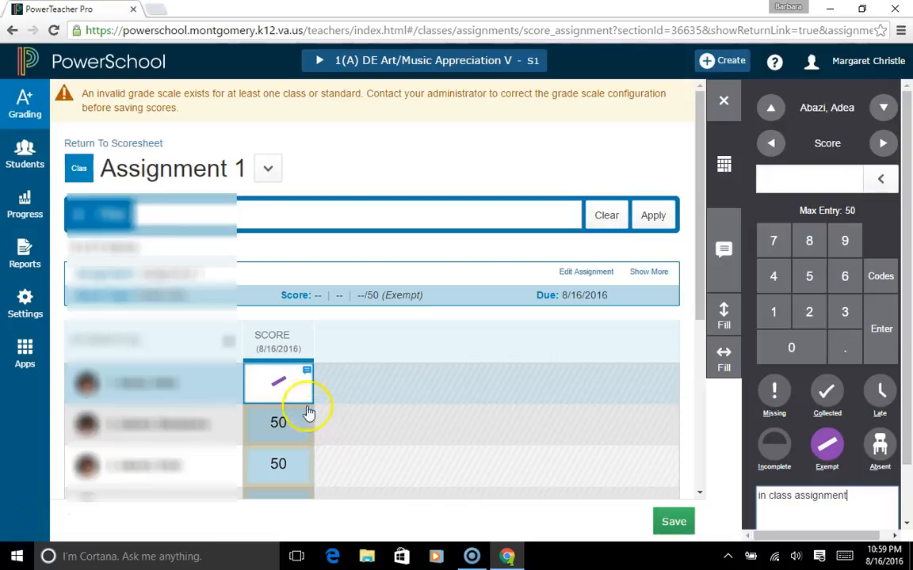
{"action": "left_click", "coordinate": [675, 525]}
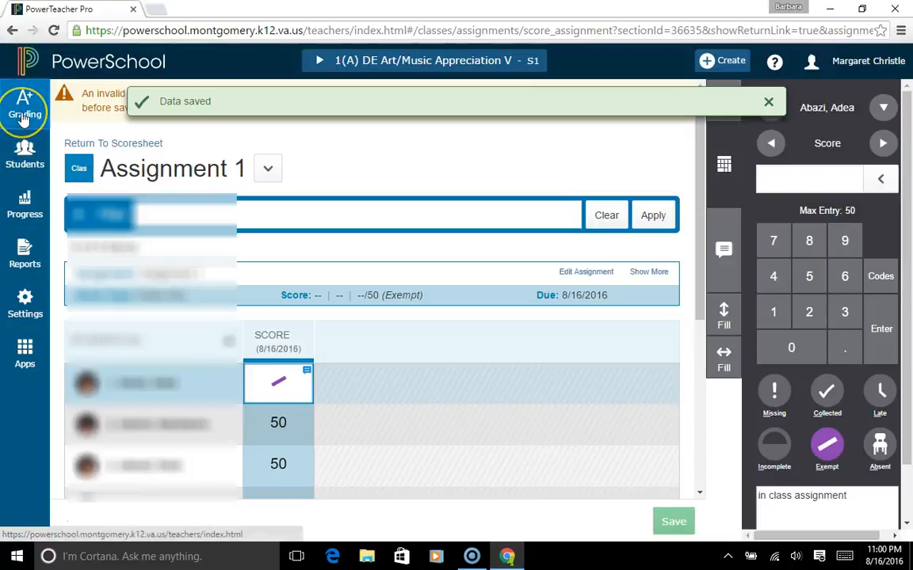
- Open the Q1 scoresheet and select the first student's exempt Assignment 1 score to review its details
{"action": "left_click", "coordinate": [25, 111]}
{"action": "left_click", "coordinate": [149, 183]}
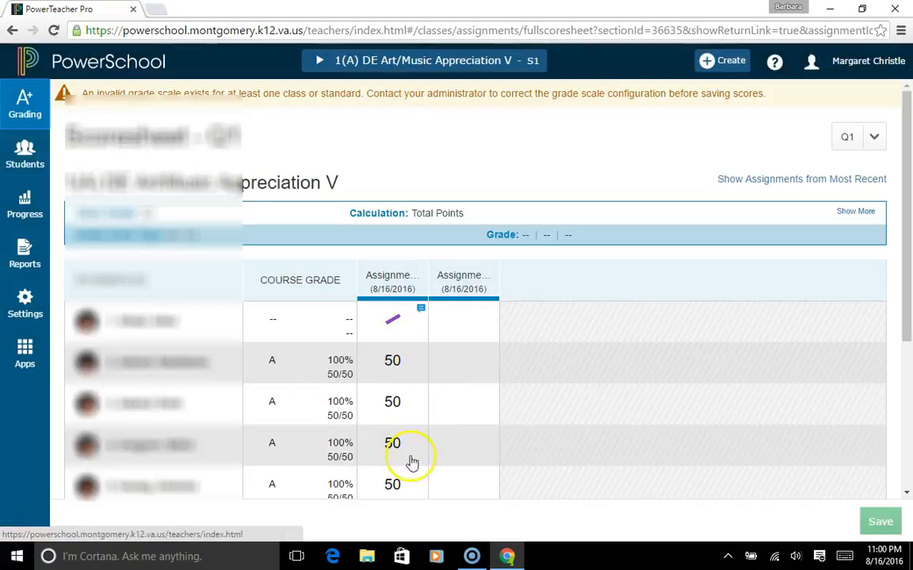
{"action": "left_click", "coordinate": [393, 321]}
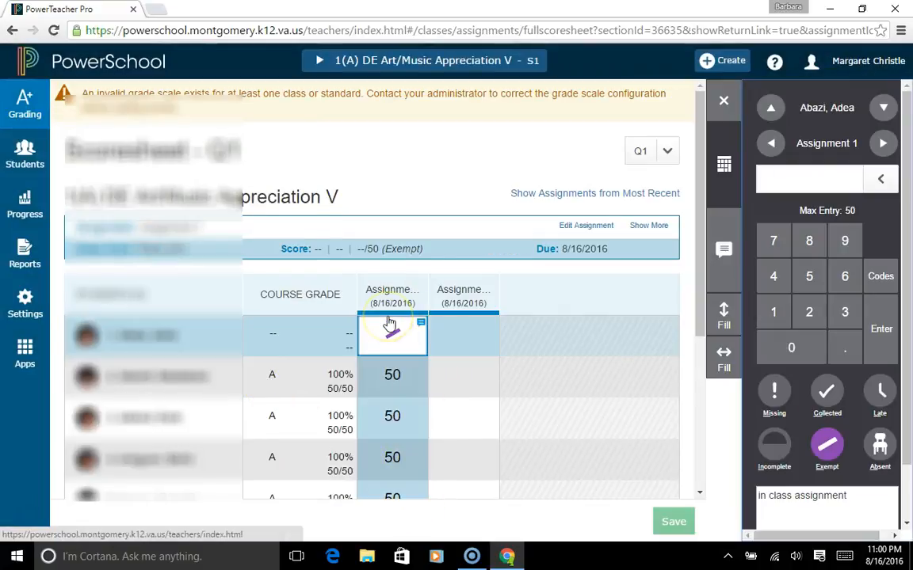
- Replace the first student's Exempt flag on Assignment 1 with a score of 45 and fill it across to Assignment 2
{"action": "left_click", "coordinate": [400, 344]}
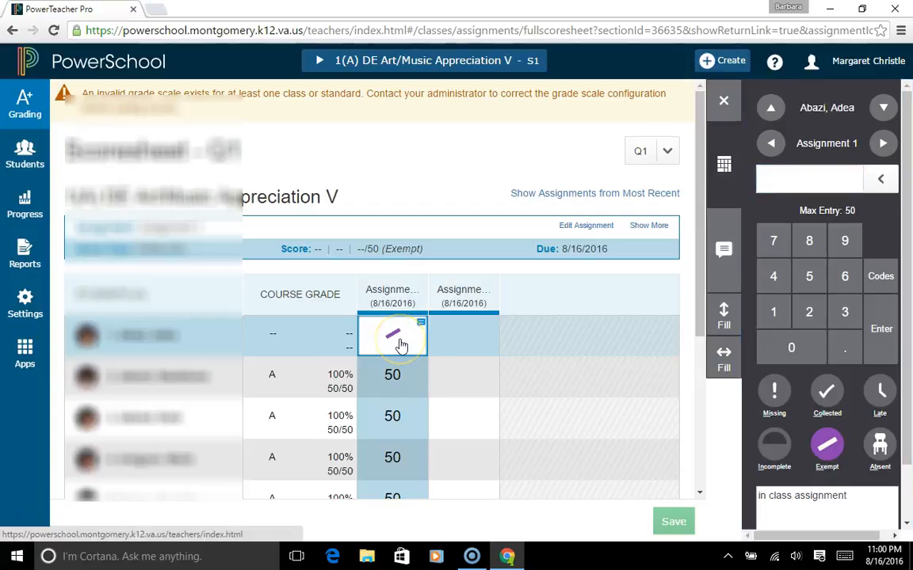
{"action": "left_click", "coordinate": [826, 442]}
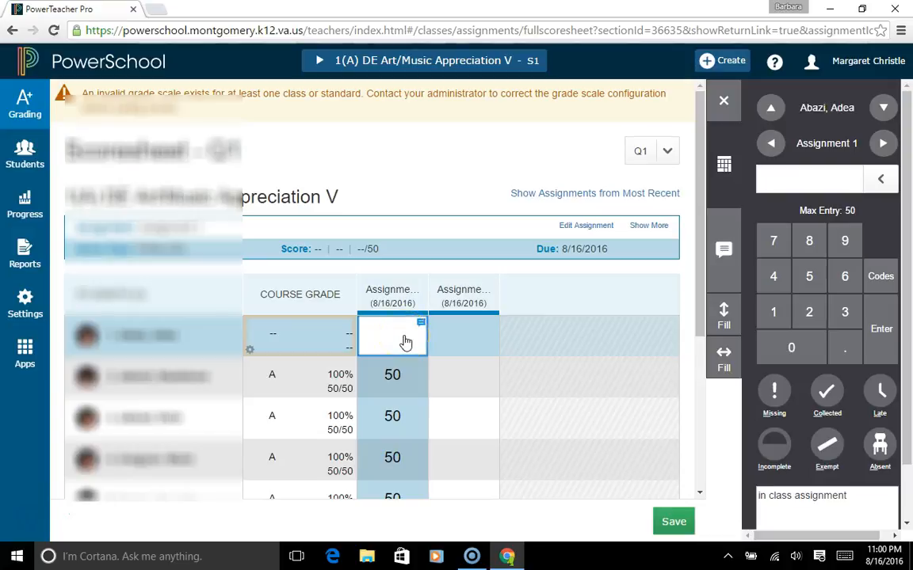
{"action": "type", "text": "45"}
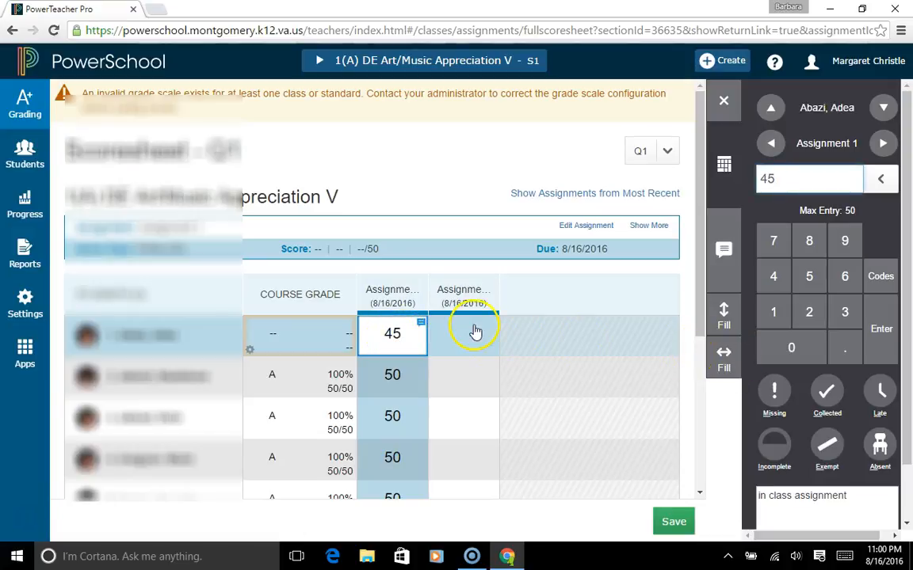
{"action": "left_click", "coordinate": [725, 356]}
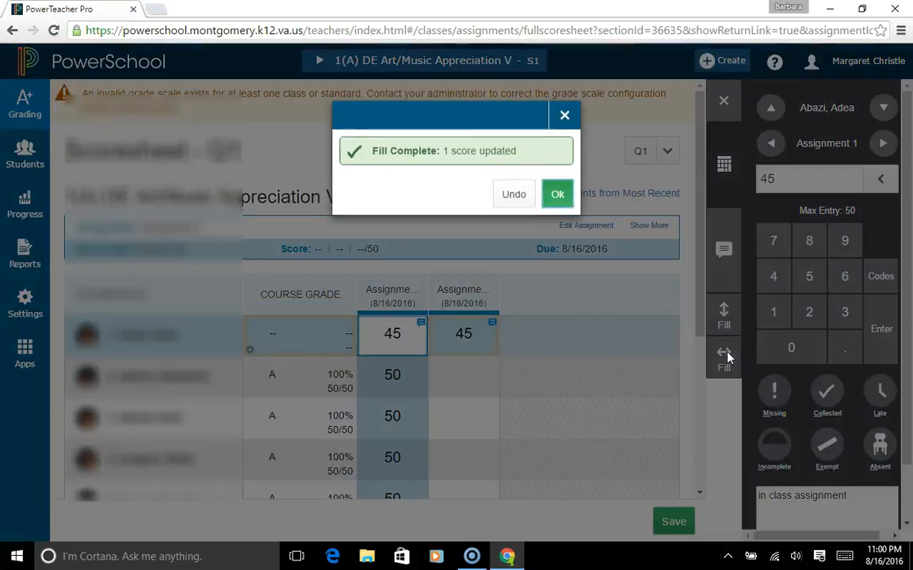
{"action": "left_click", "coordinate": [555, 198]}
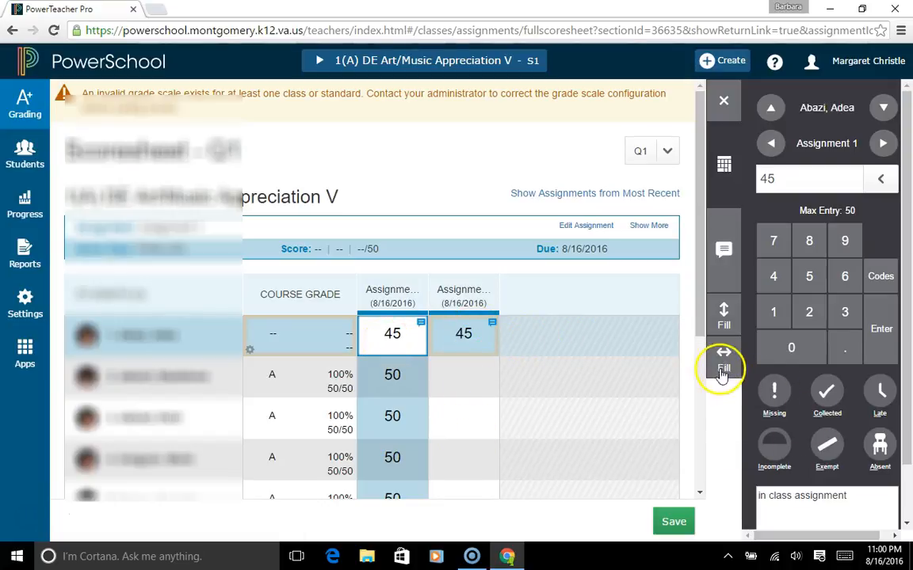
- Fill the first student's Assignment 2 score of 45 down to the rest of the class and save the scoresheet
{"action": "left_click", "coordinate": [474, 340]}
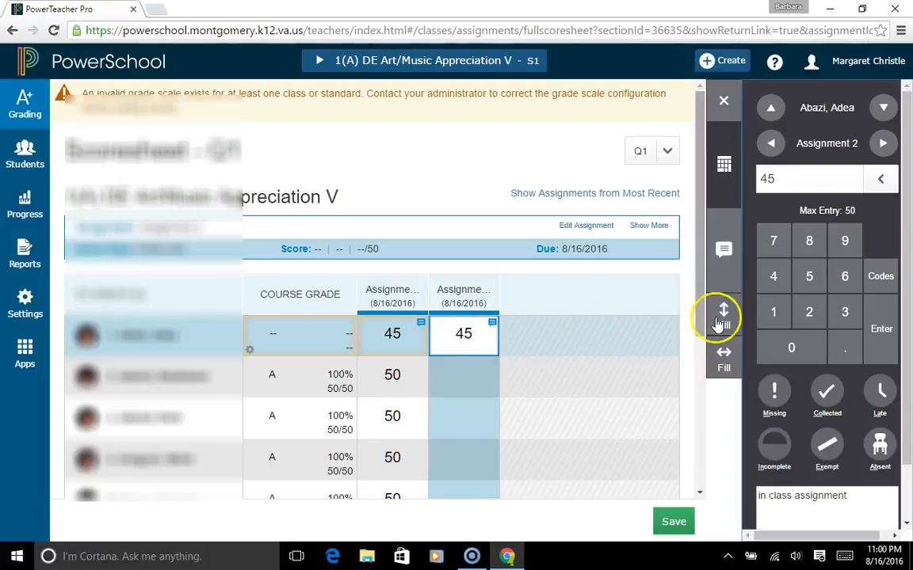
{"action": "left_click", "coordinate": [728, 316]}
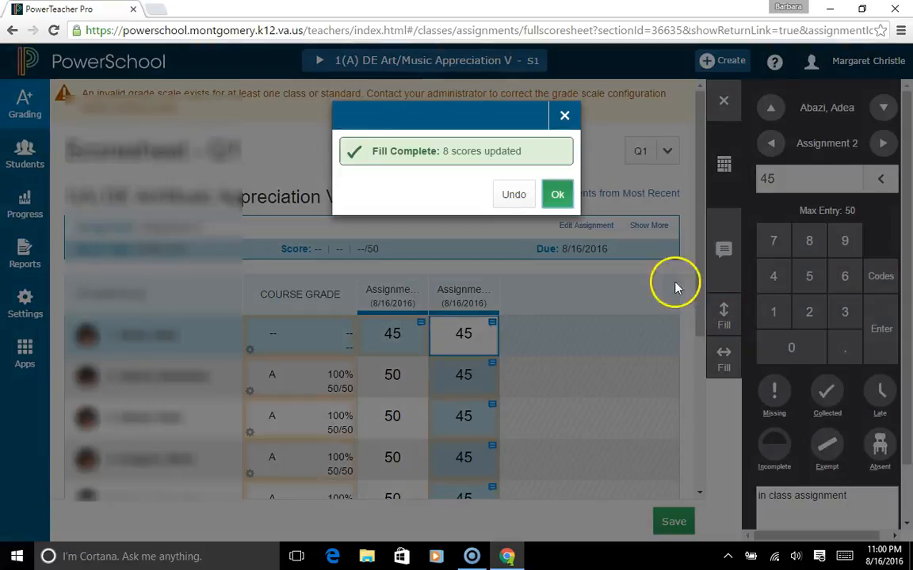
{"action": "left_click", "coordinate": [557, 194]}
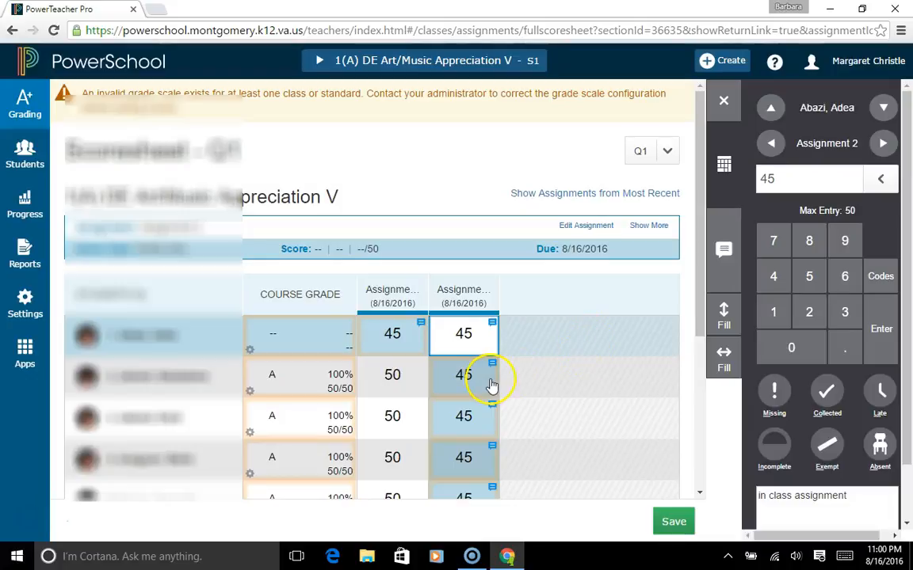
{"action": "scroll", "coordinate": [491, 386], "scroll_direction": "down", "scroll_amount": 3}
{"action": "scroll", "coordinate": [491, 386], "scroll_direction": "up", "scroll_amount": 1}
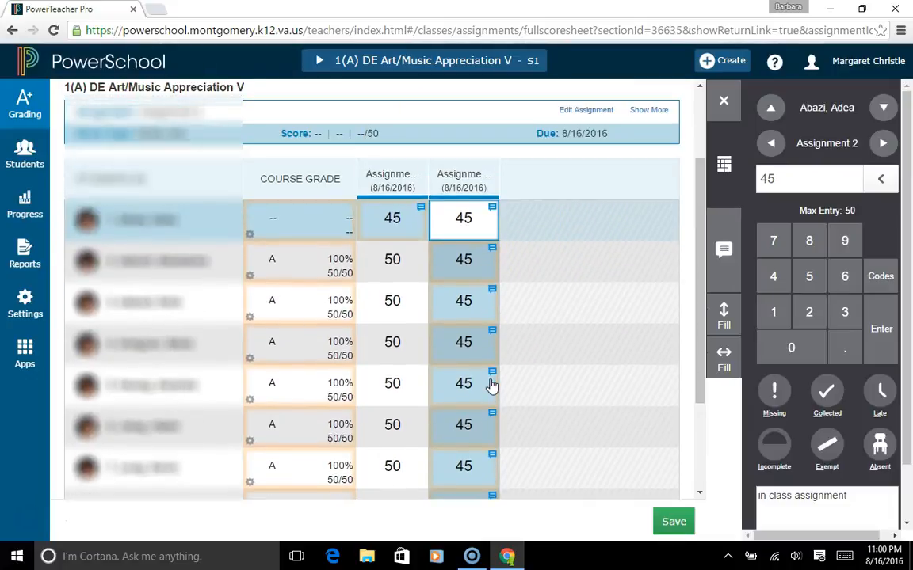
{"action": "left_click", "coordinate": [674, 526]}
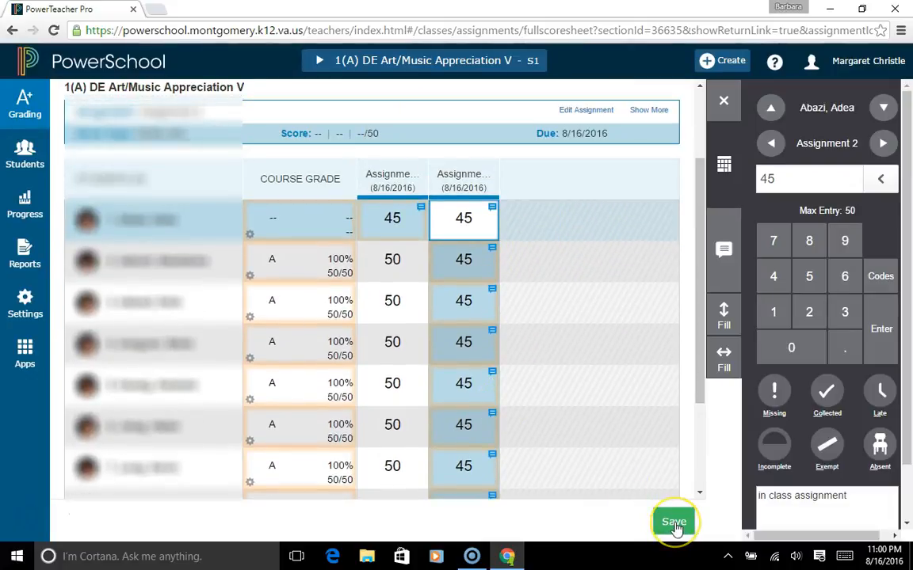